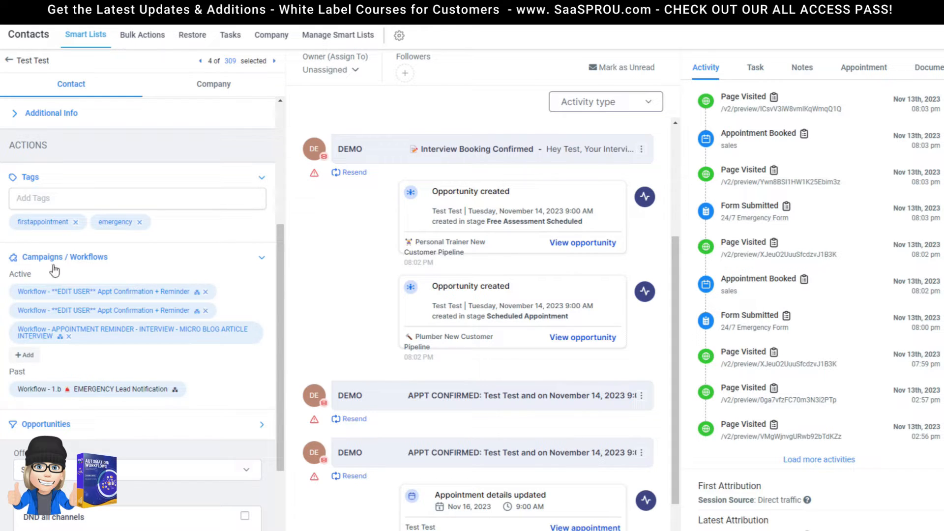
Step: Add the contact to the "1.b EMERGENCY Lead Notification" workflow with an event start date of Wed, Nov 15, 2023 2:30 PM
click(24, 355)
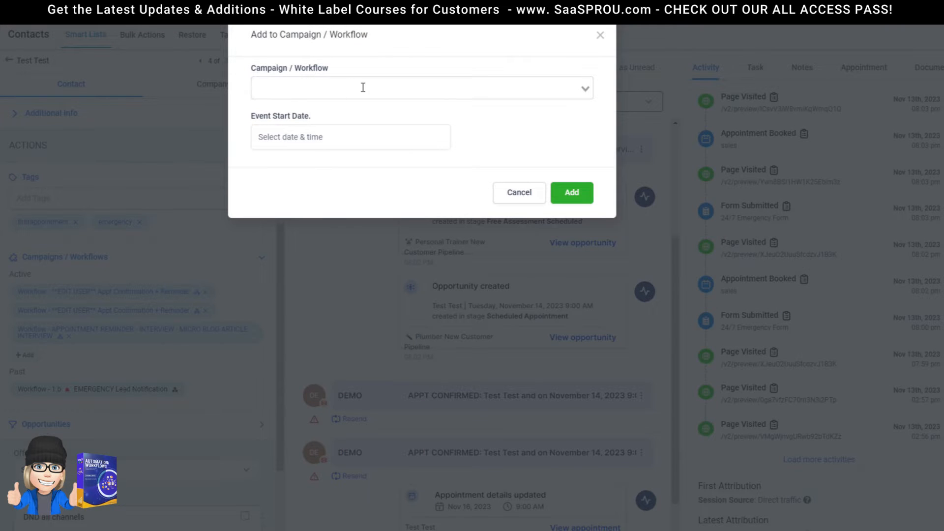
click(363, 88)
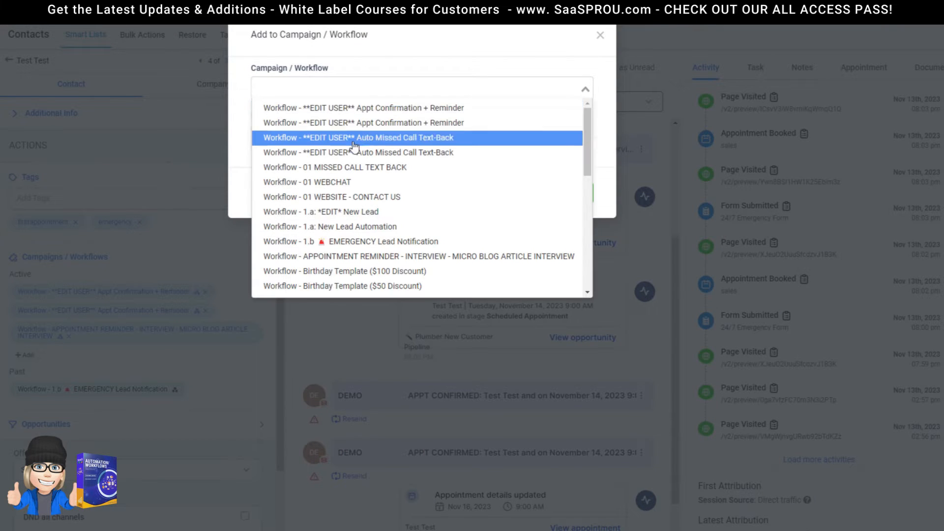
click(390, 67)
click(324, 138)
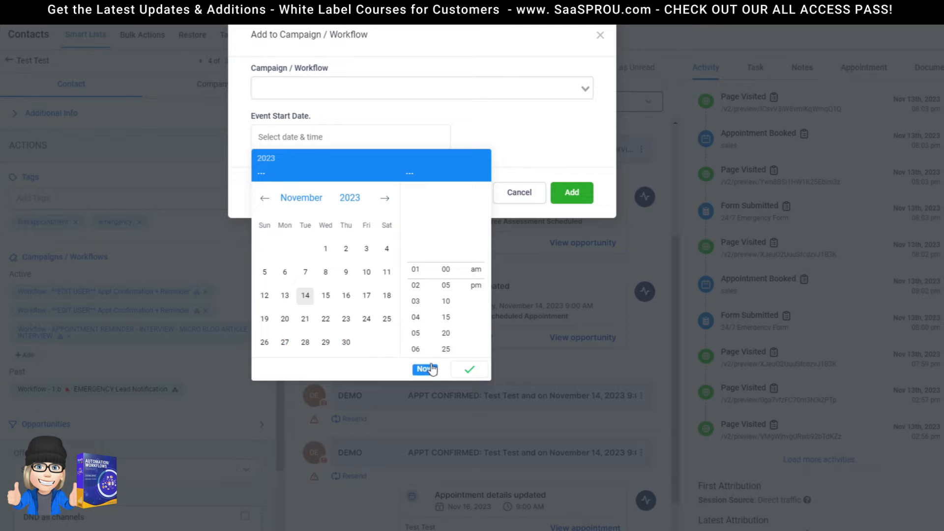
click(533, 150)
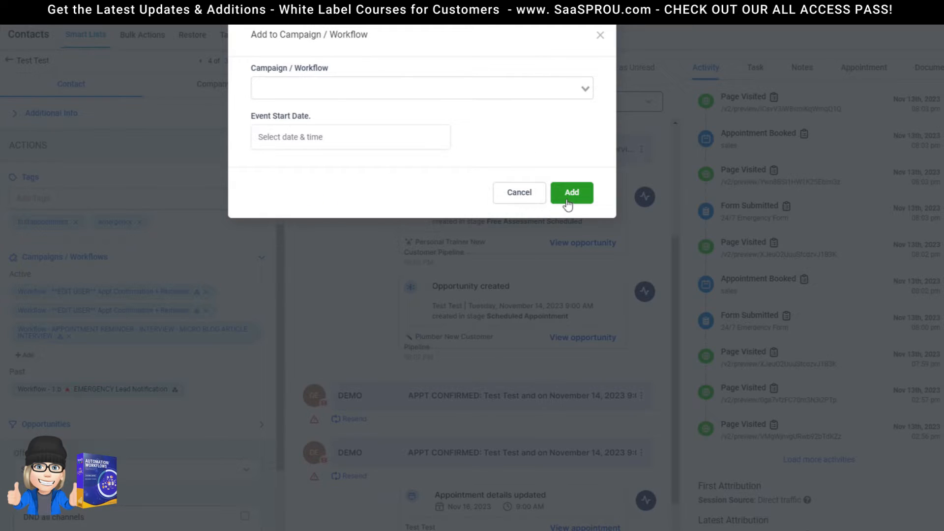
click(333, 96)
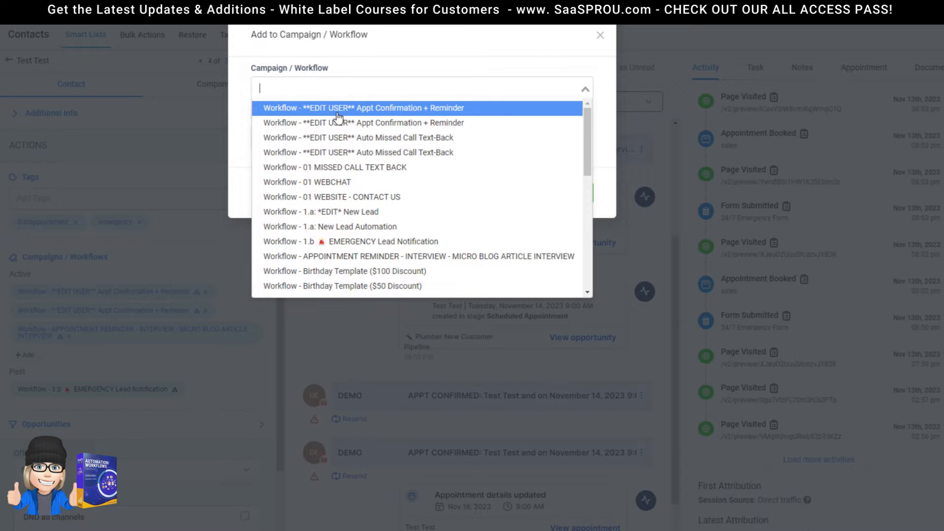
click(357, 242)
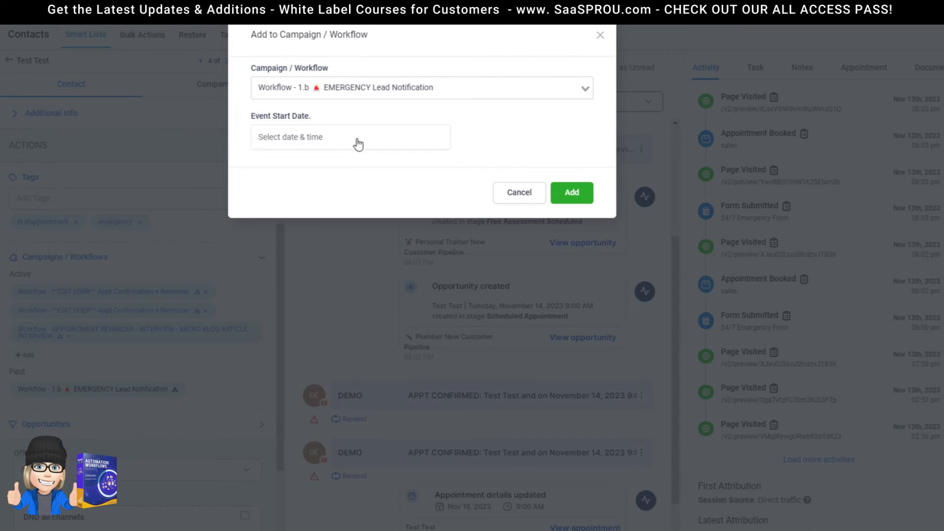
click(355, 144)
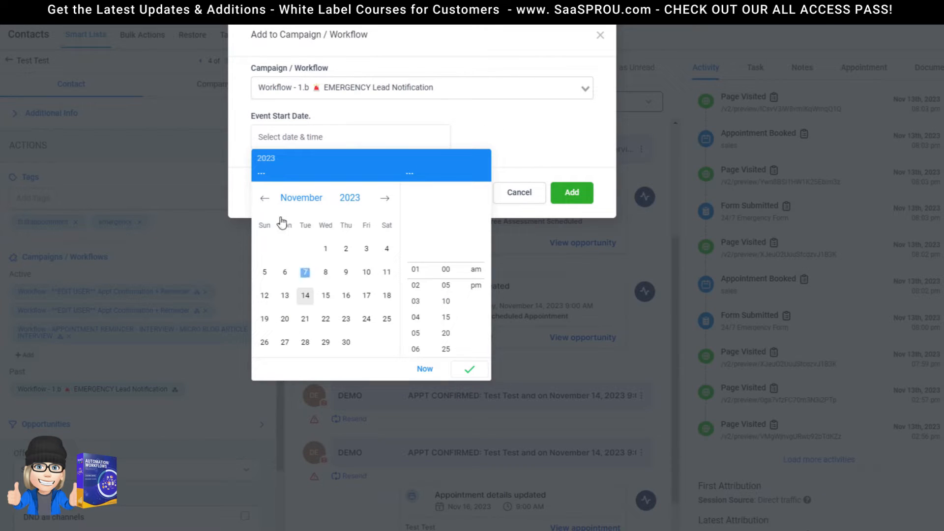
click(327, 296)
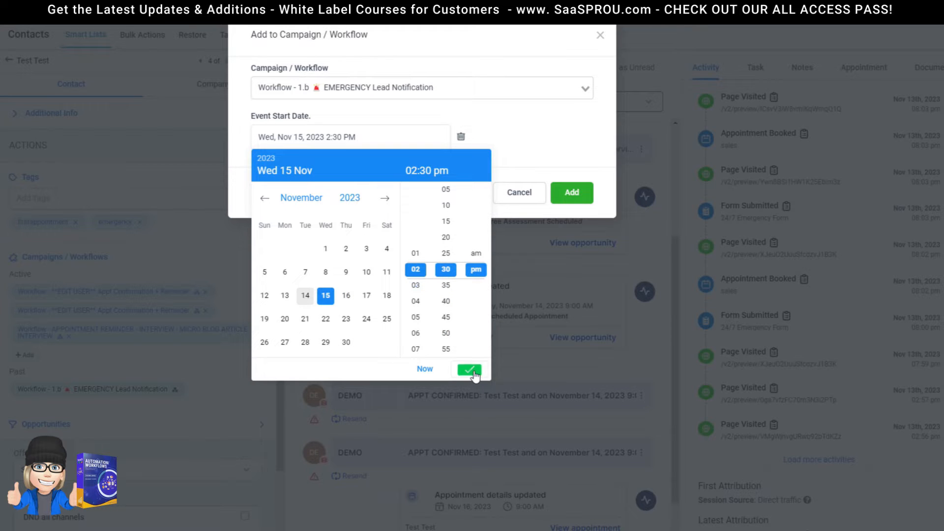
click(475, 370)
click(577, 192)
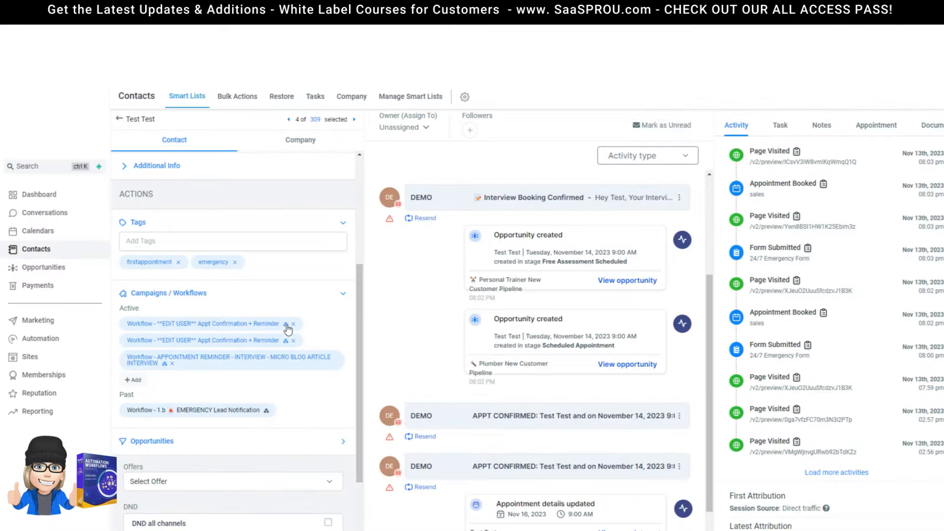
Step: Open the contact's first active Appt Confirmation + Reminder workflow in the builder and view the contacts waiting at "Wait until 24 Hours before the appointment"
click(286, 325)
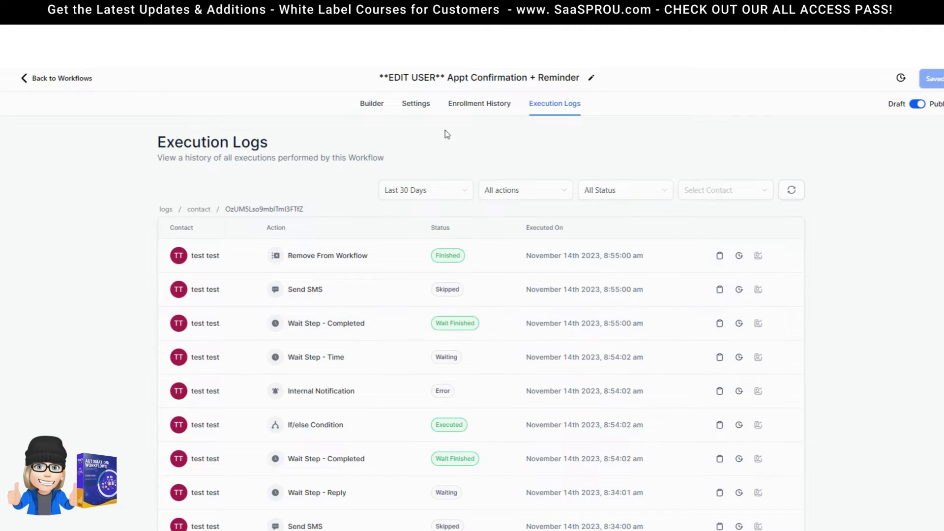
click(372, 109)
scroll(506, 440, down, 3)
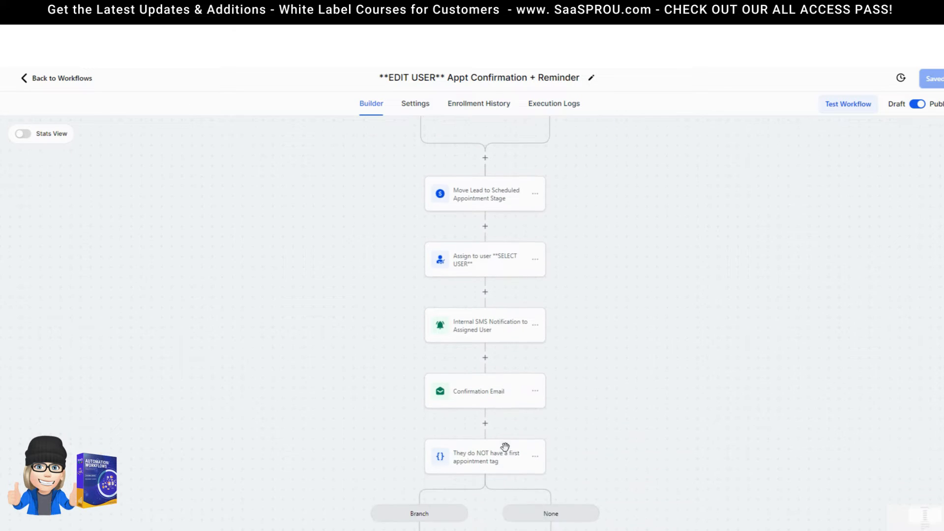
scroll(505, 446, down, 5)
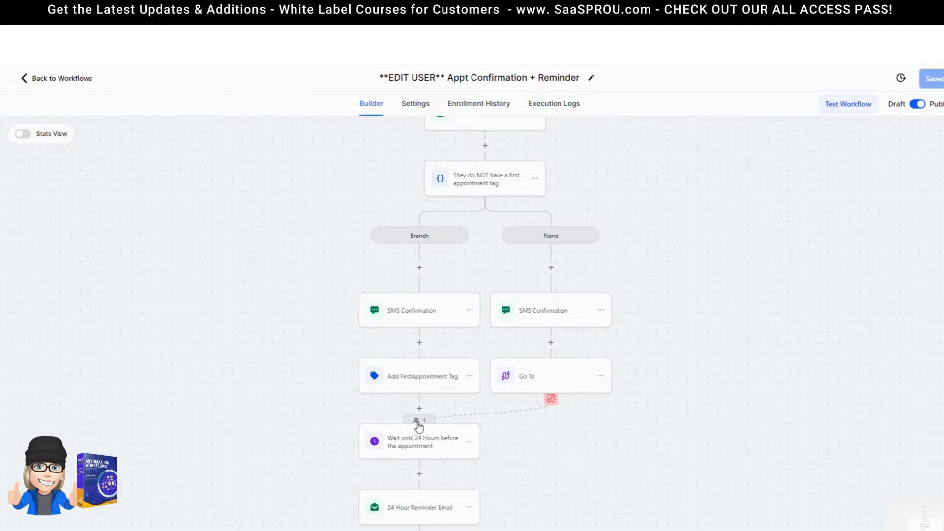
key(ctrl+plus)
key(ctrl+plus)
key(ctrl+plus)
key(ctrl+plus)
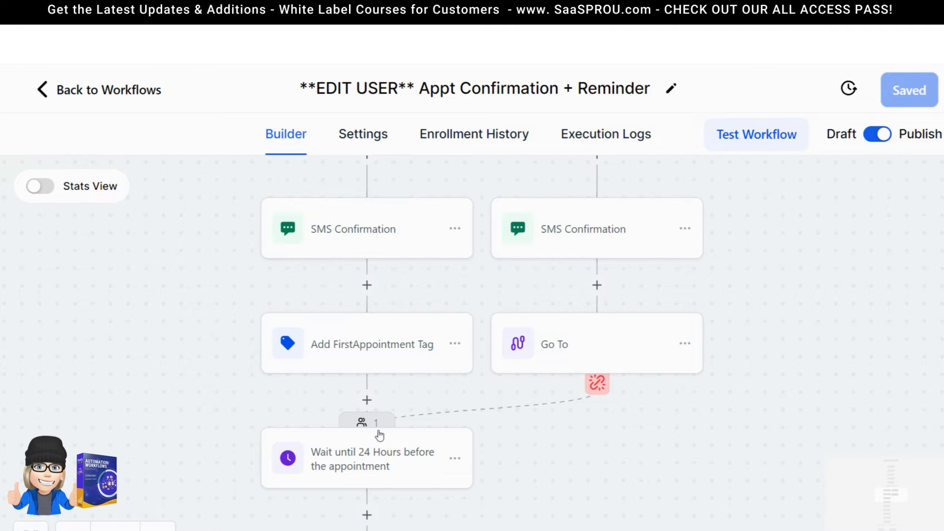
click(363, 422)
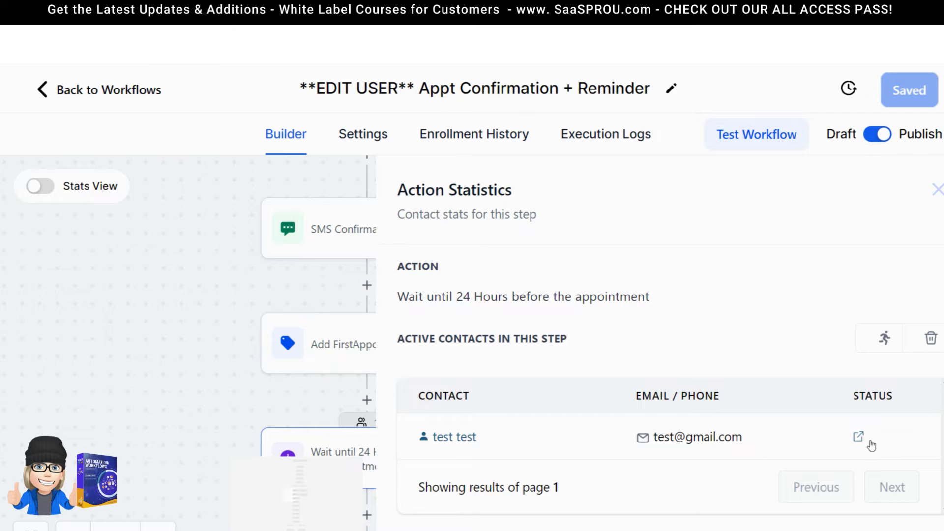
Step: Examine the confirmations for forcing all waiting contacts to the next step and for removing them from the workflow, without executing either
key(ctrl+minus)
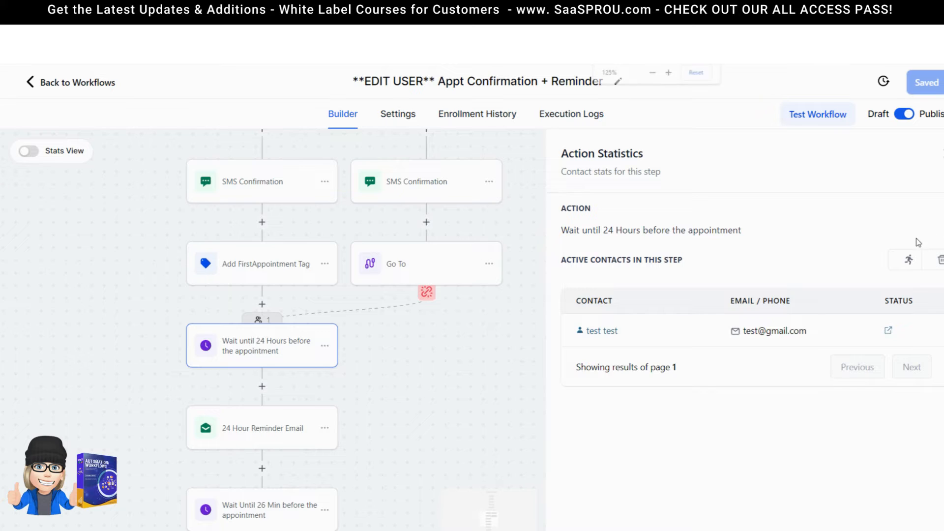
click(940, 260)
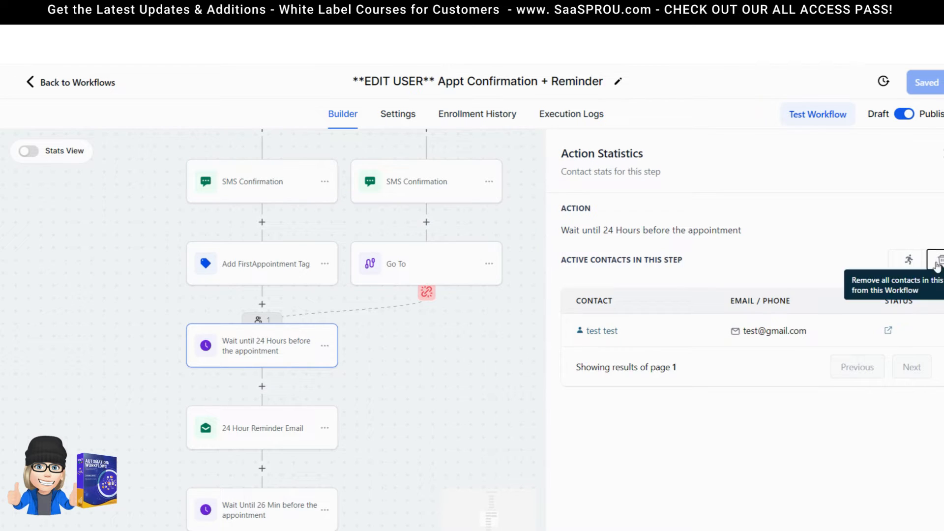
click(908, 263)
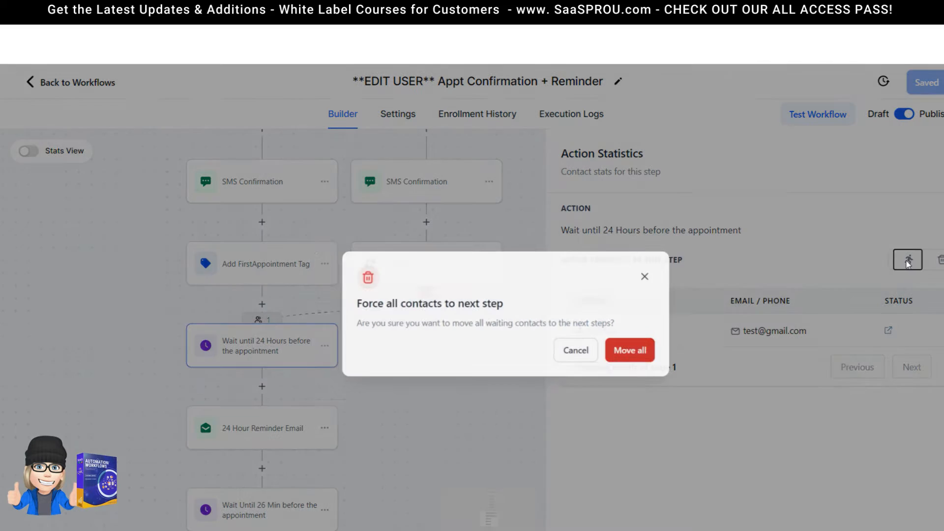
click(630, 276)
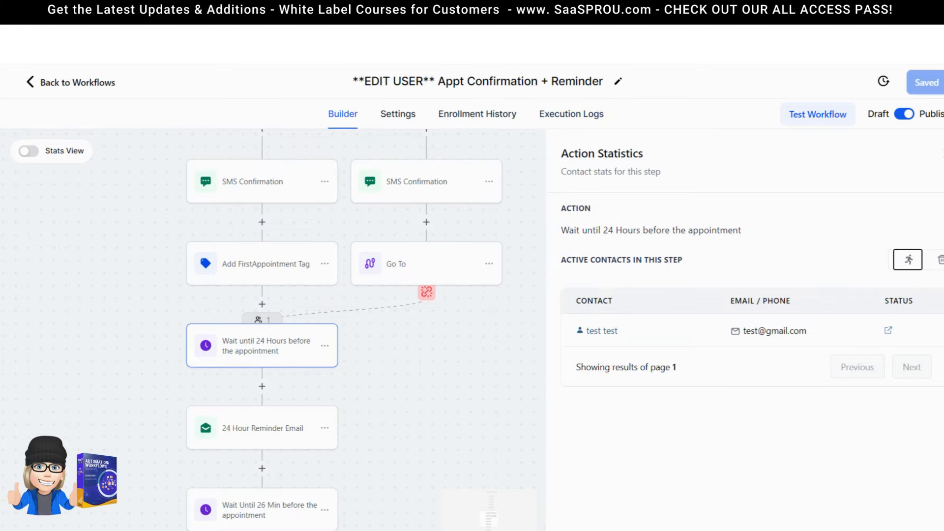
click(939, 261)
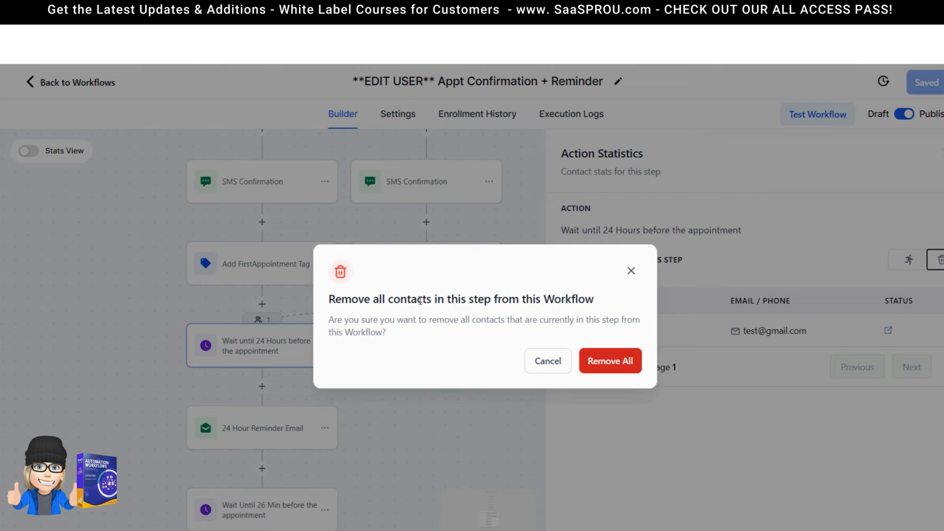
drag(373, 300, 605, 310)
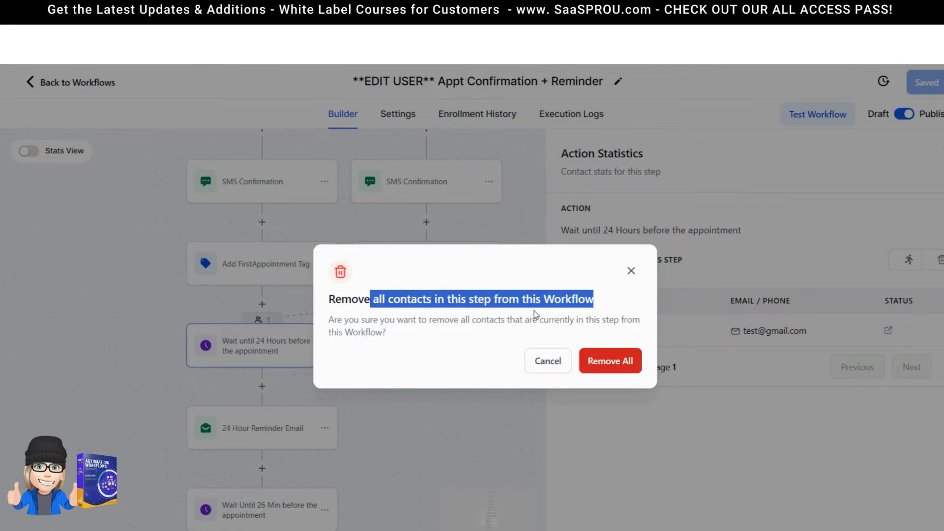
click(631, 271)
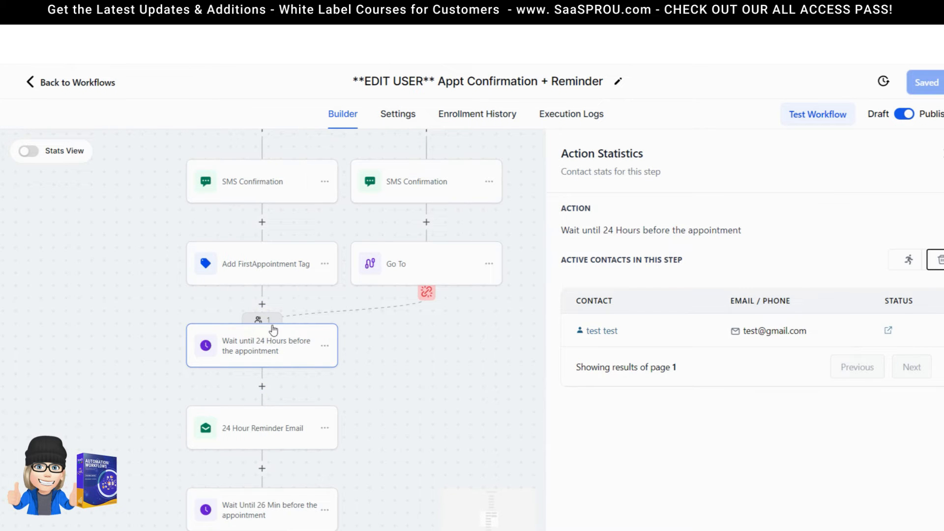
click(908, 260)
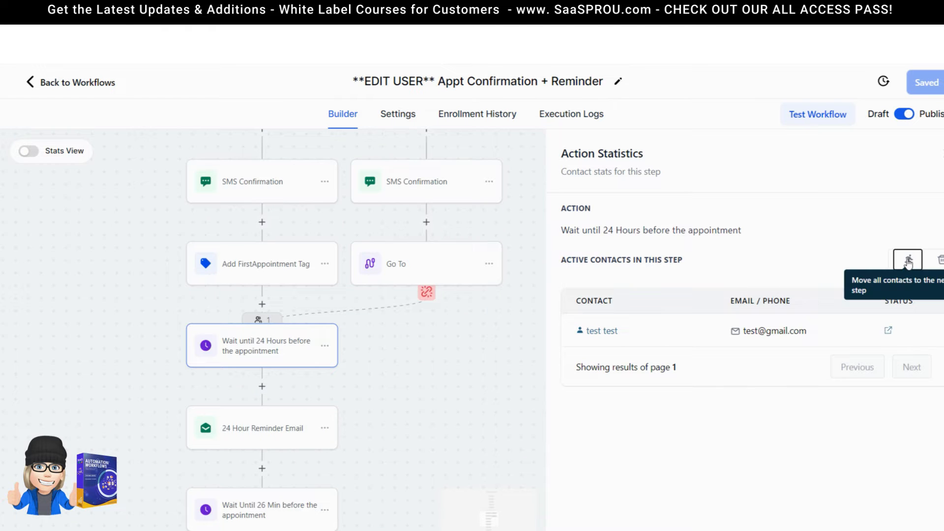
click(909, 261)
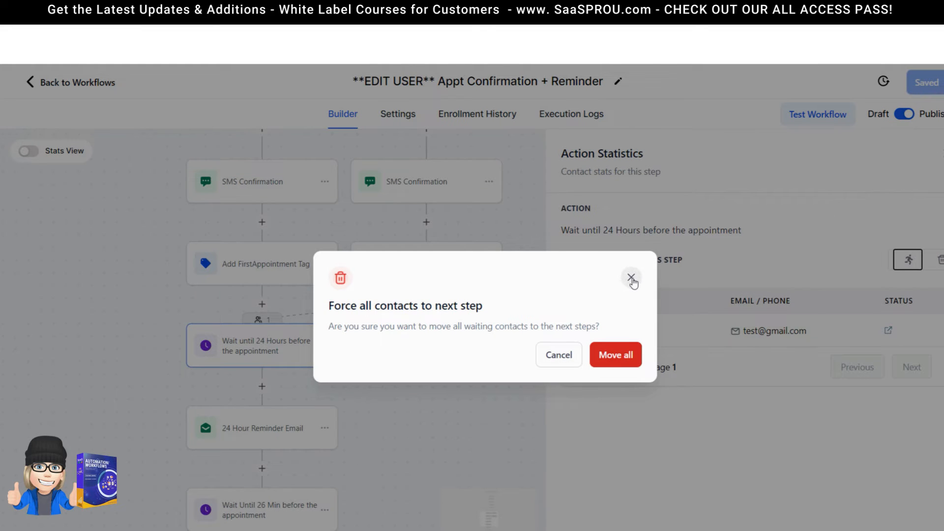
click(631, 277)
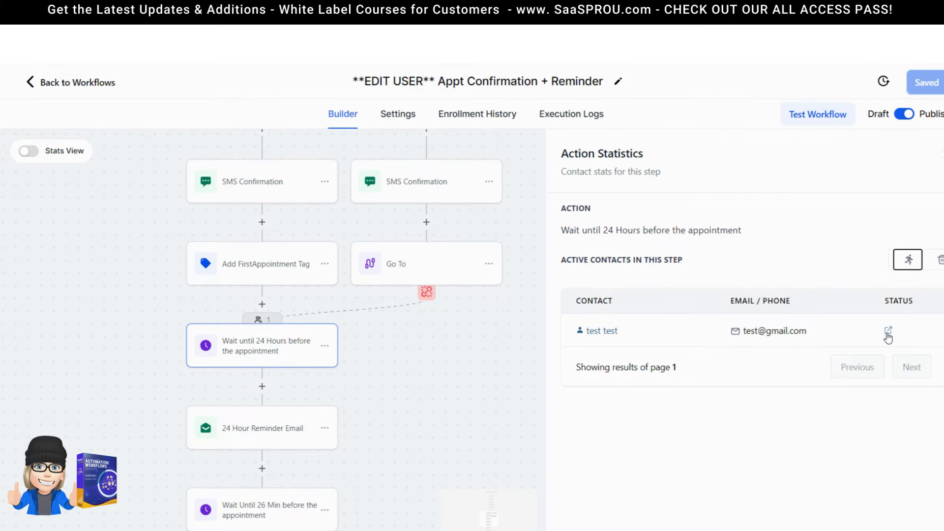
Step: Open the waiting contact's execution log and view the event details of the "Wait Step - Time" entry
click(888, 335)
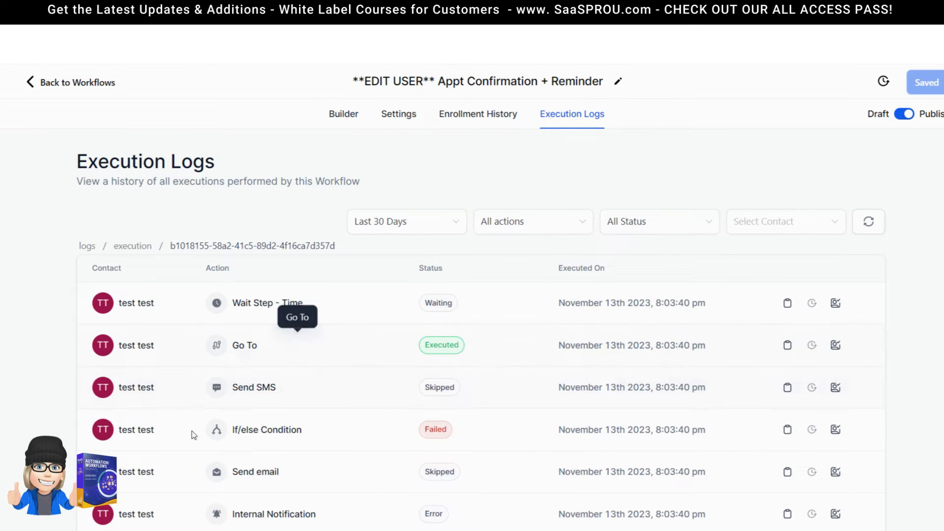
scroll(222, 445, down, 1)
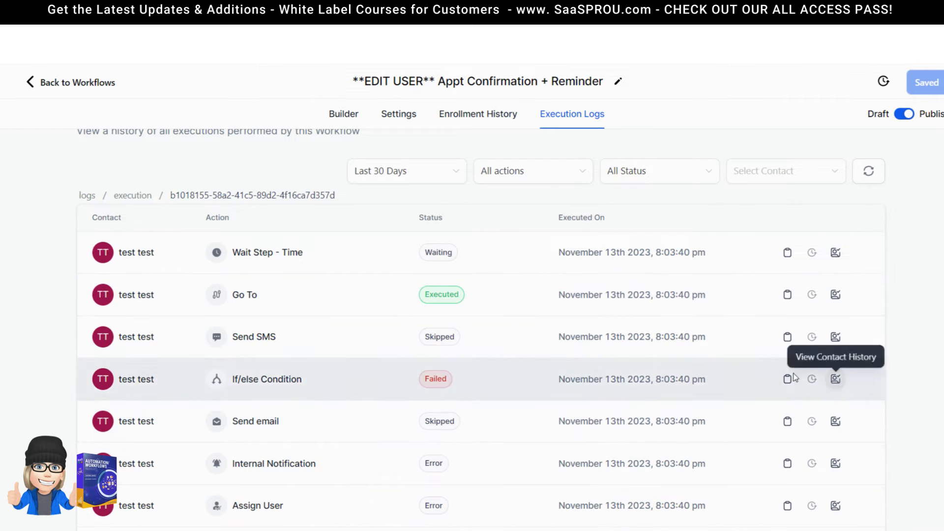
scroll(450, 308, up, 1)
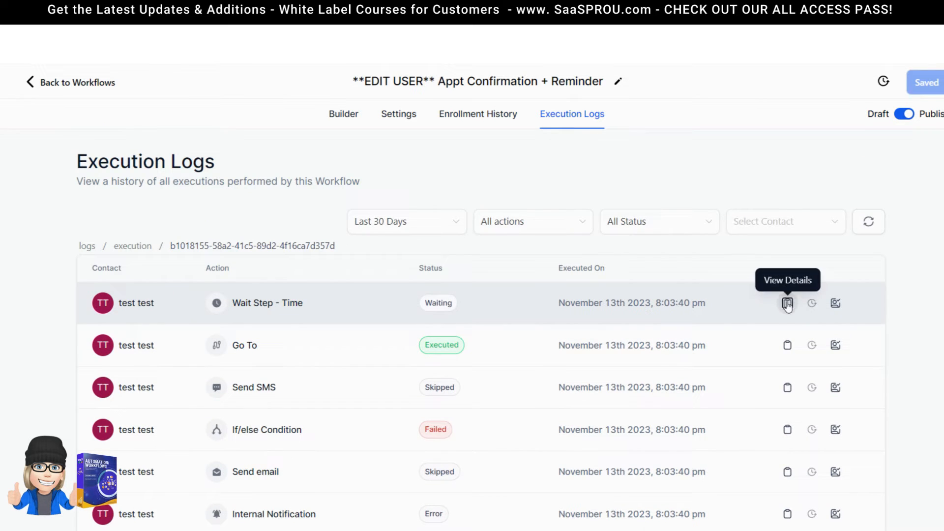
click(785, 303)
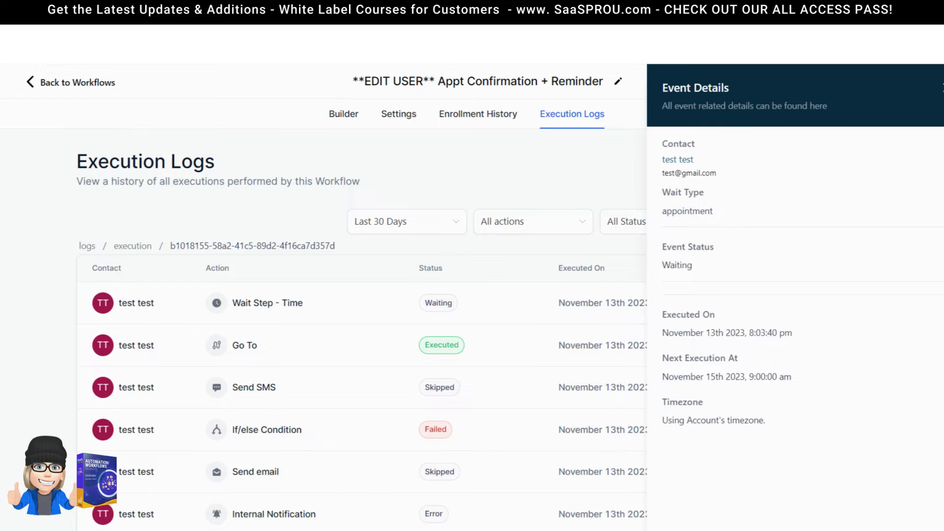
click(943, 88)
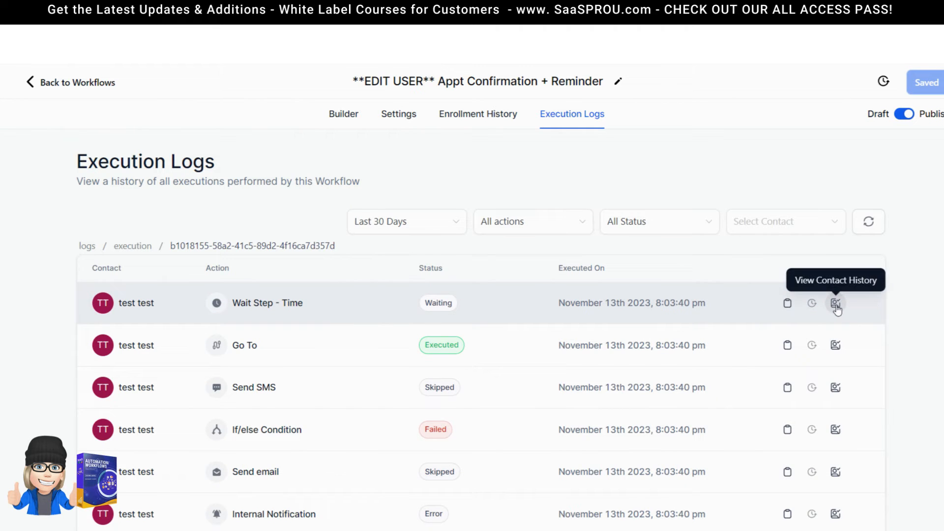
Step: Check the contact history from the wait step entry and view the workflow's enrollment history
click(836, 304)
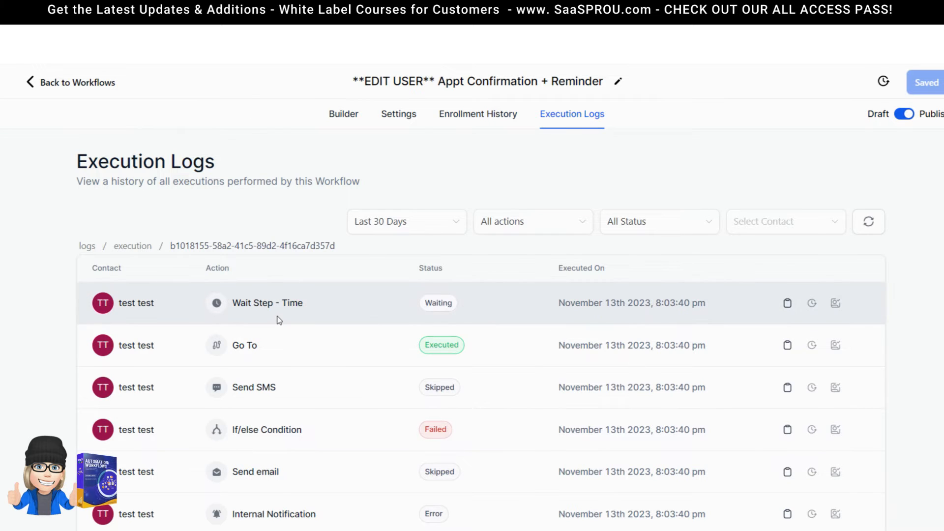
click(92, 245)
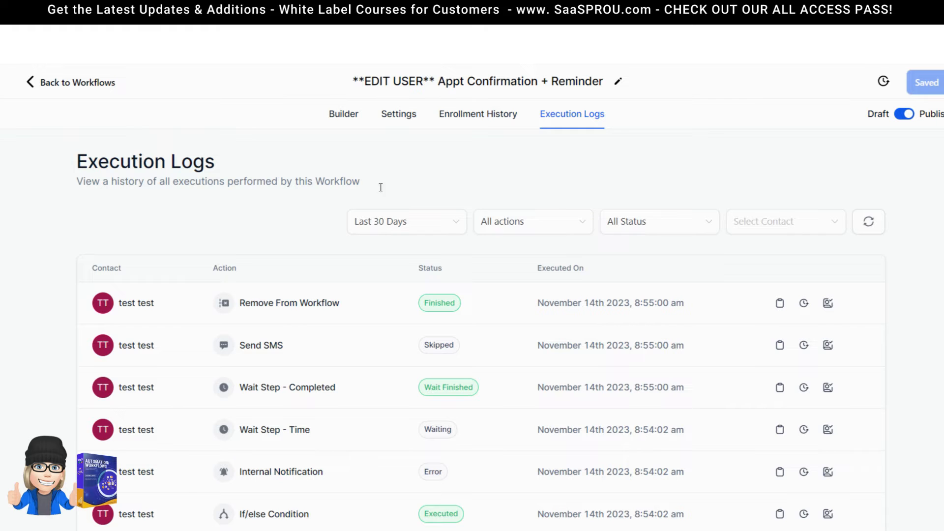
click(475, 119)
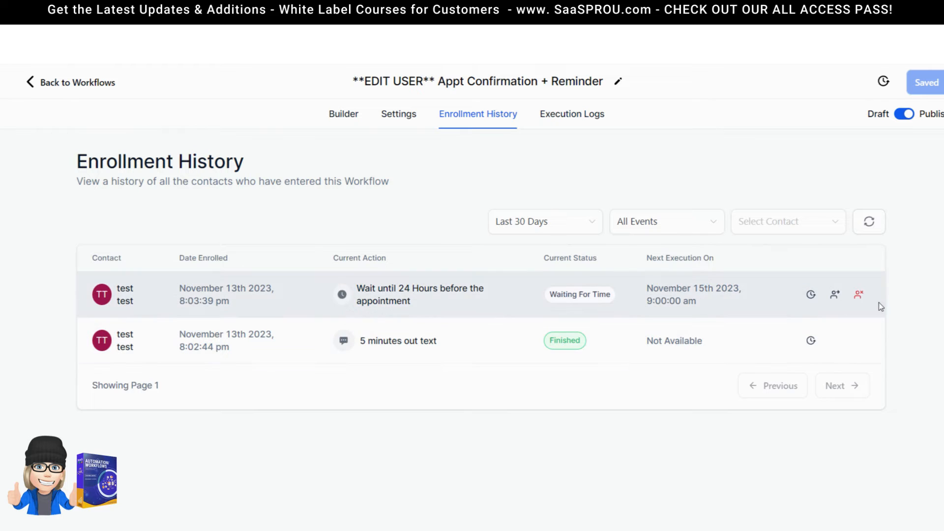
Step: Leave the workflow and reopen the test contact's record from the contacts list
click(49, 82)
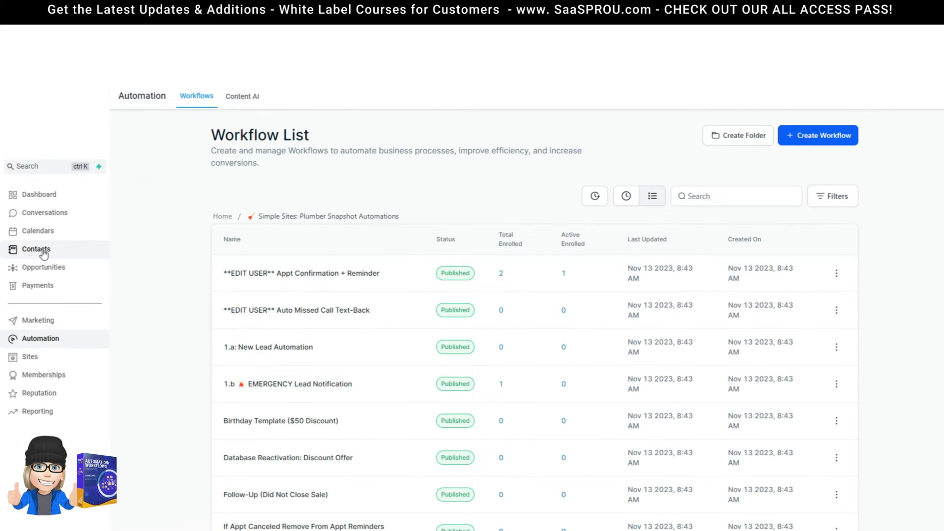
click(45, 252)
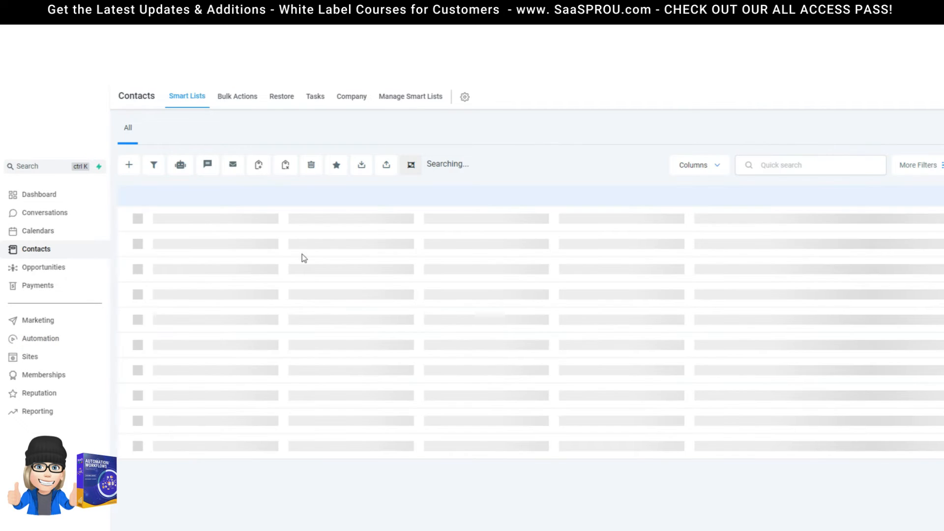
click(220, 324)
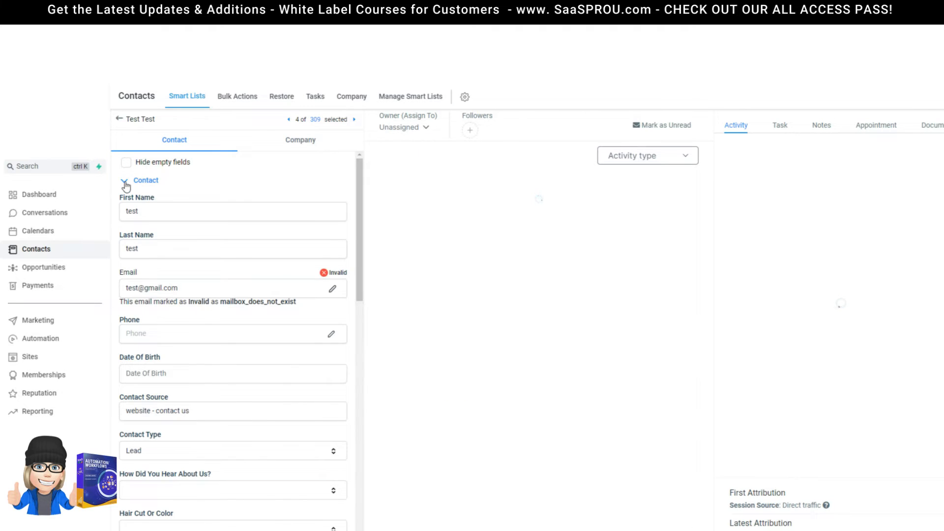
Step: Remove the test contact from the first active "**EDIT USER** Appt Confirmation + Reminder" workflow in the contact record and confirm the removal
click(125, 186)
scroll(243, 421, down, 5)
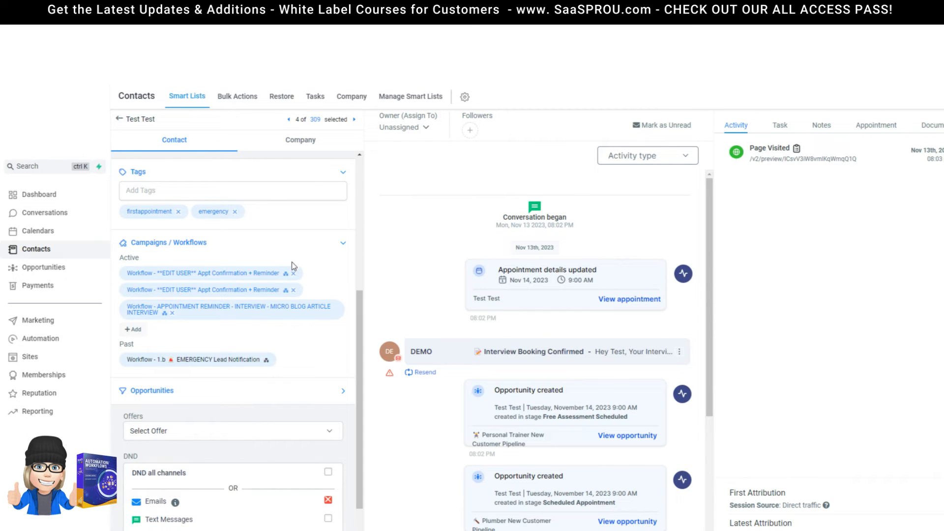
click(294, 274)
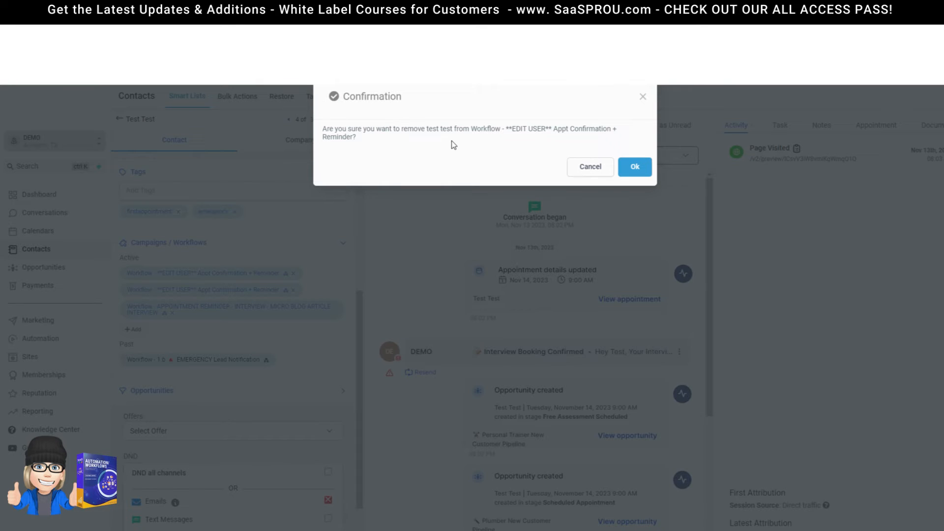
click(635, 167)
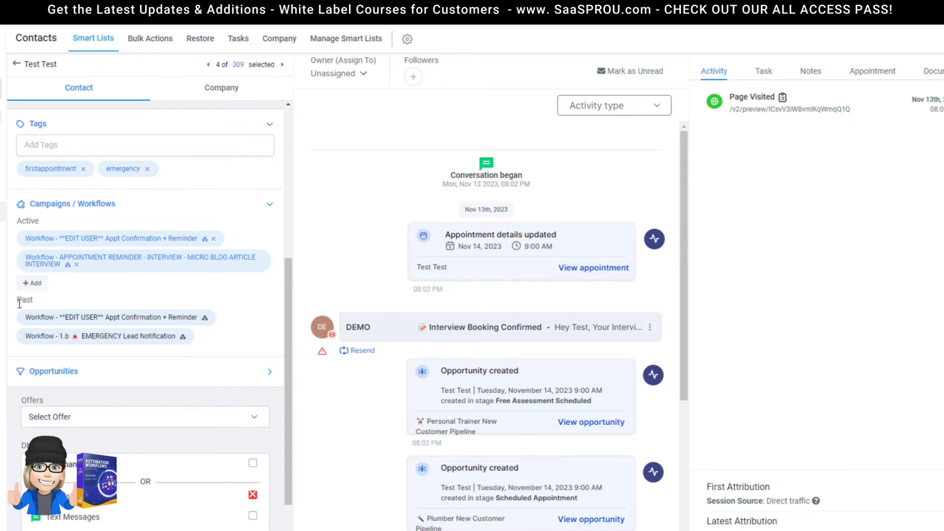
Step: Review the contact's execution logs for the past "**EDIT USER** Appt Confirmation + Reminder" workflow and return to the workflow list
click(206, 319)
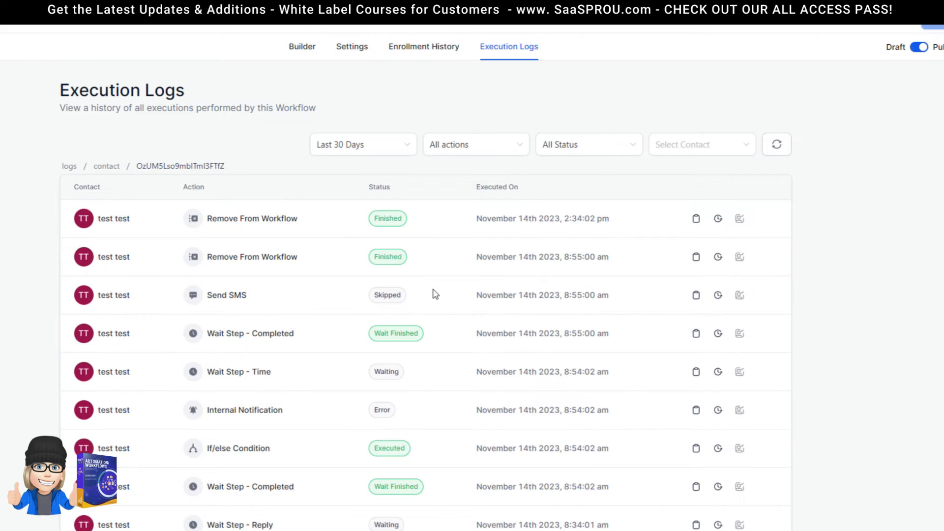
scroll(435, 294, down, 3)
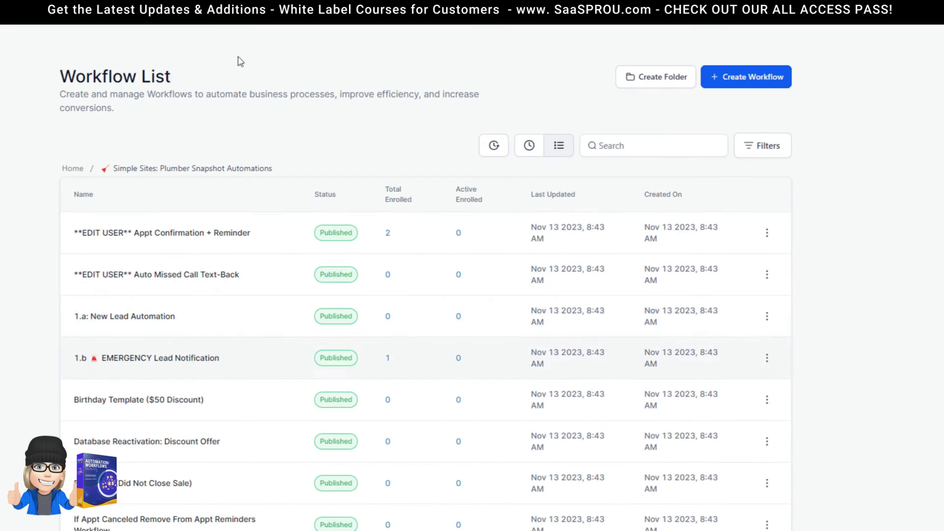
click(91, 41)
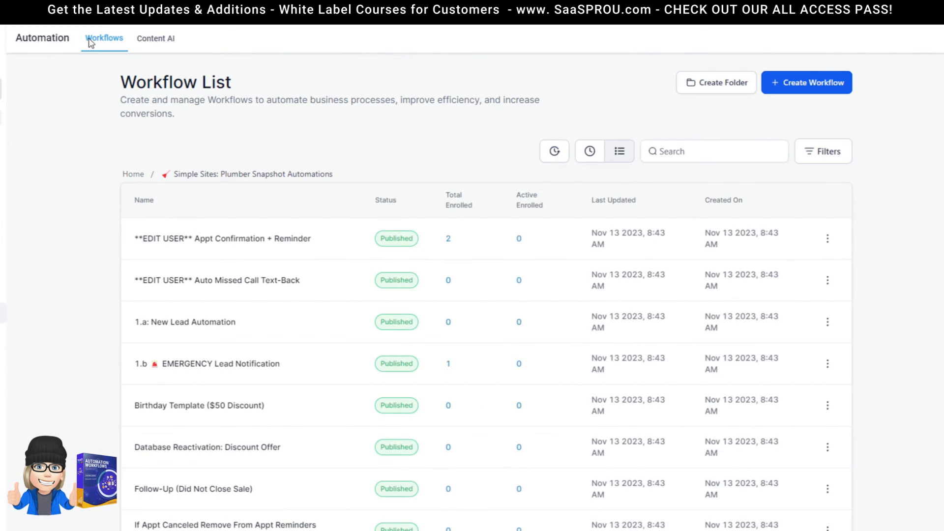
Step: Go back to the contacts list, reopen the test contact's record and look through its detail fields
click(2, 211)
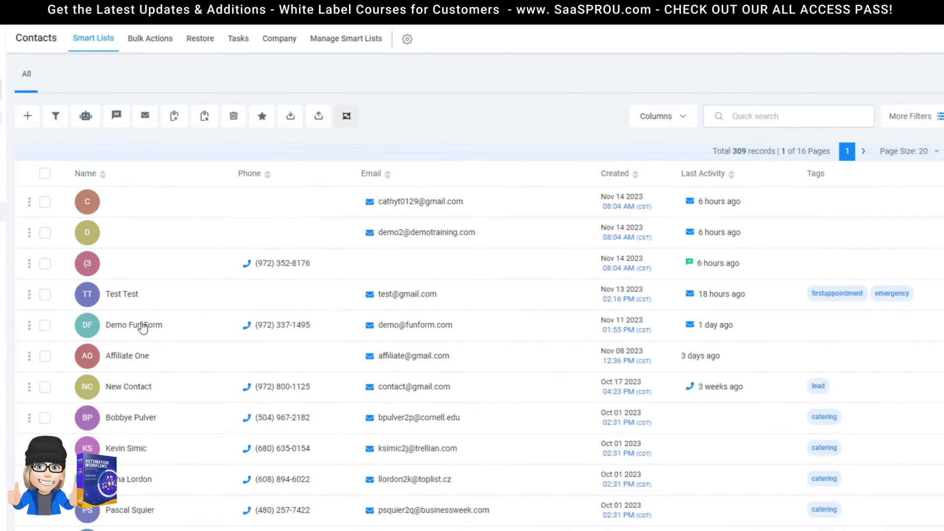
click(128, 298)
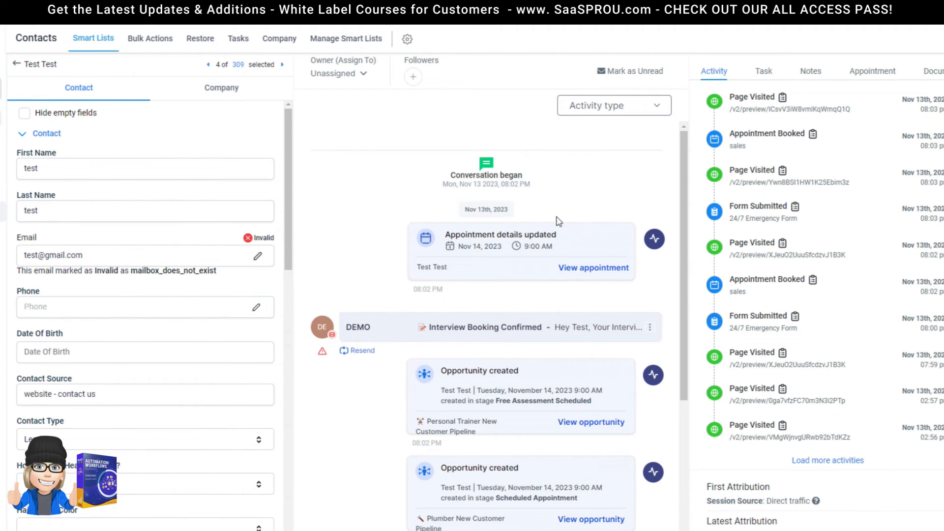
scroll(86, 435, down, 5)
scroll(86, 435, down, 10)
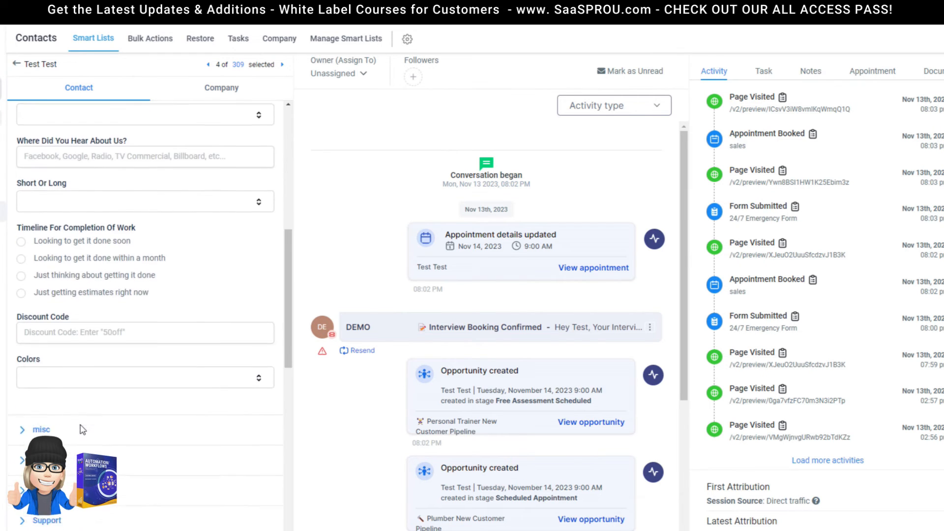